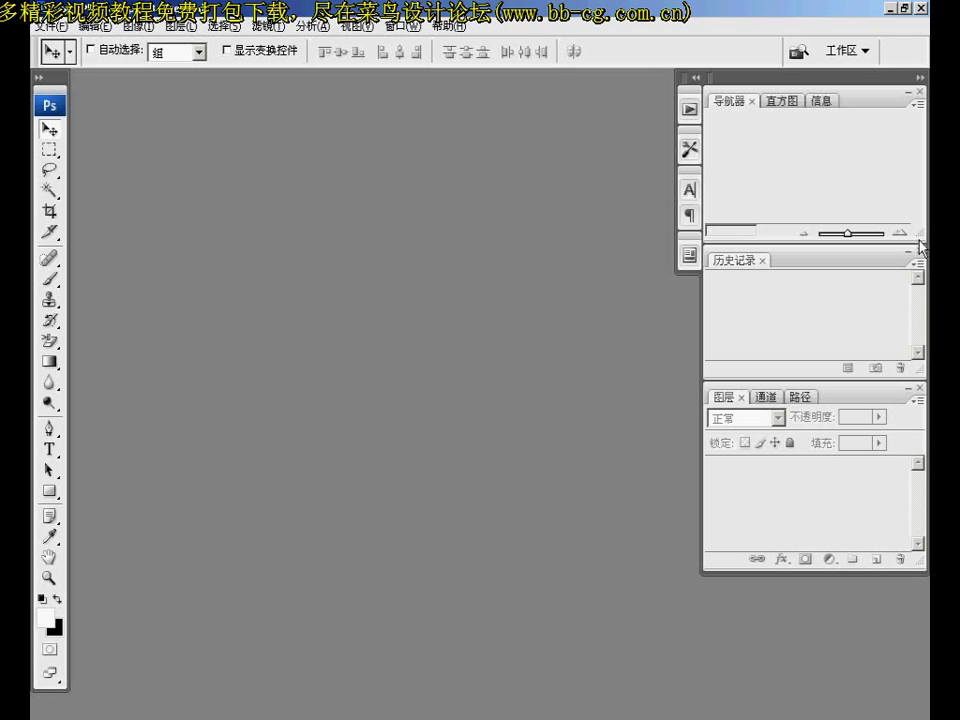
Open the daffodil photo 5.jpg from the 水晶球花 folder.
click(45, 26)
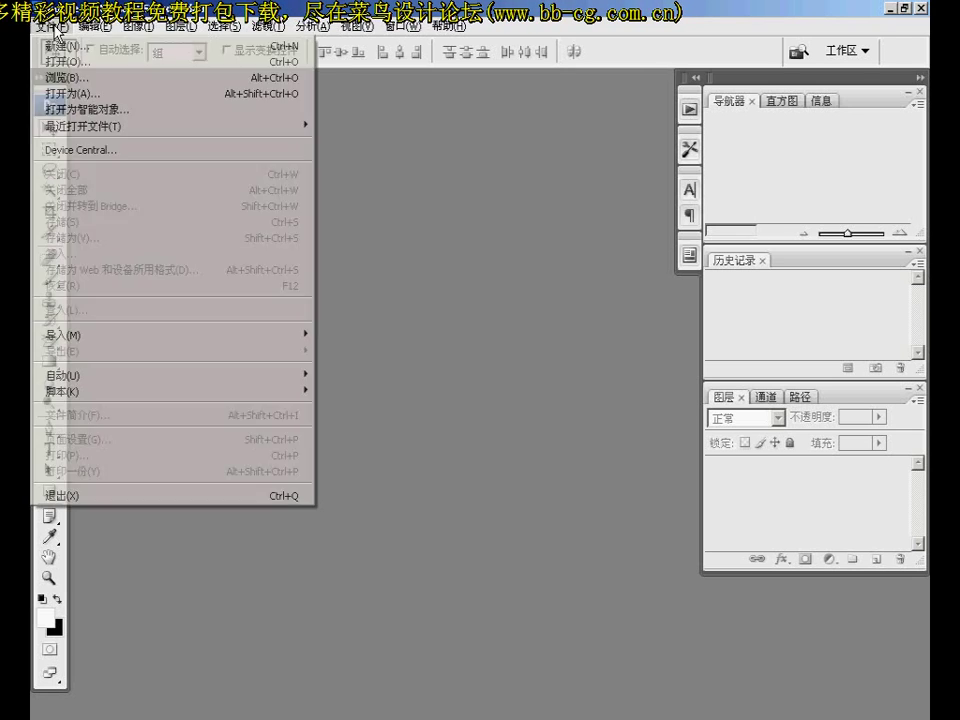
click(62, 62)
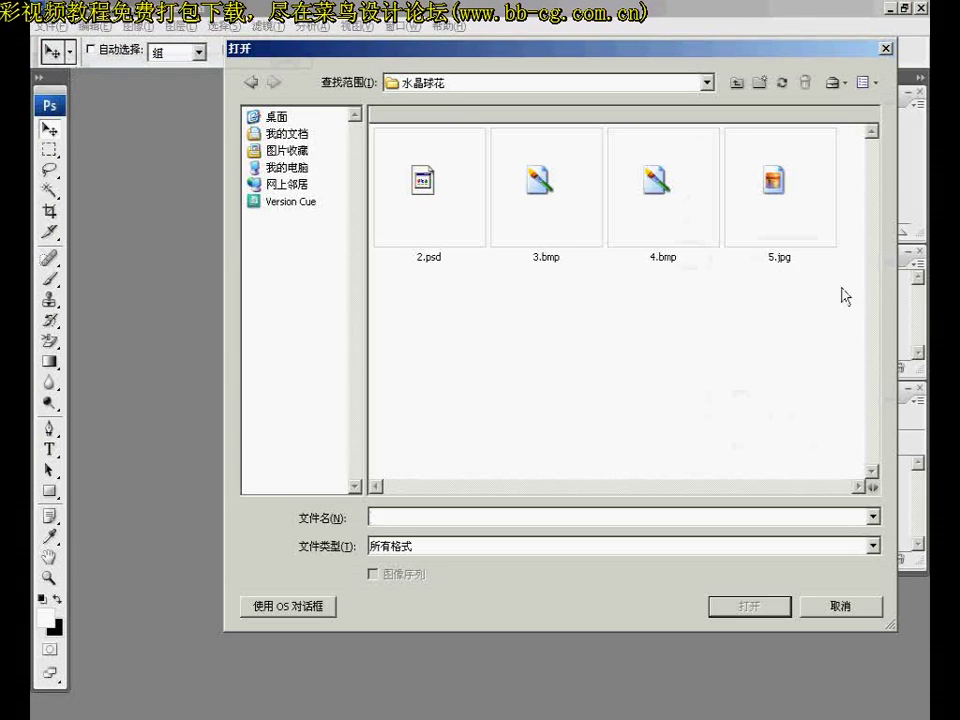
click(802, 214)
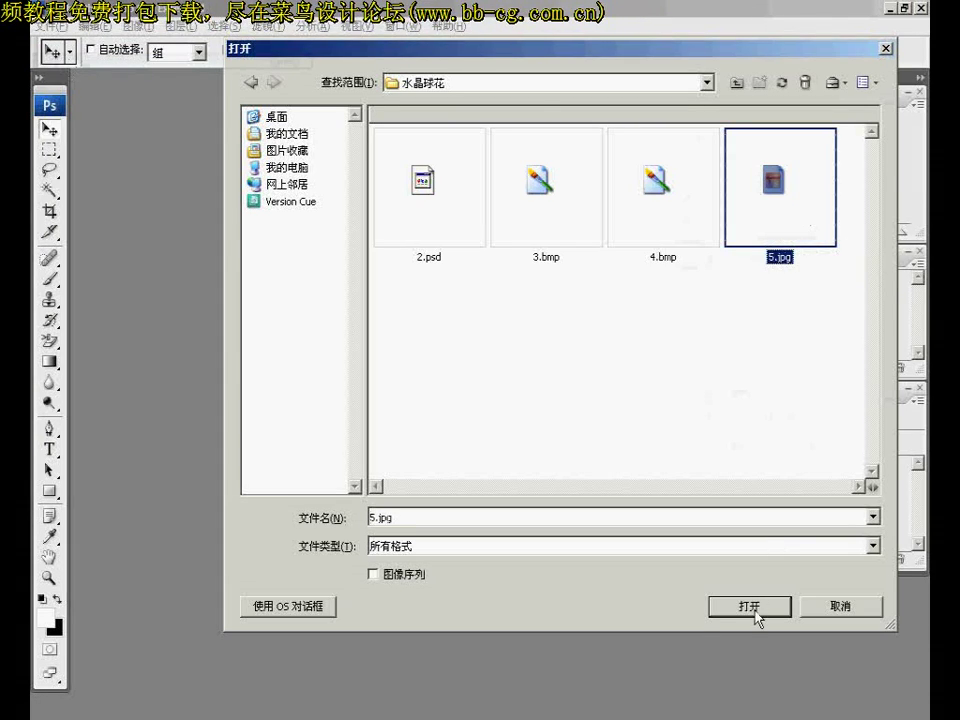
click(750, 606)
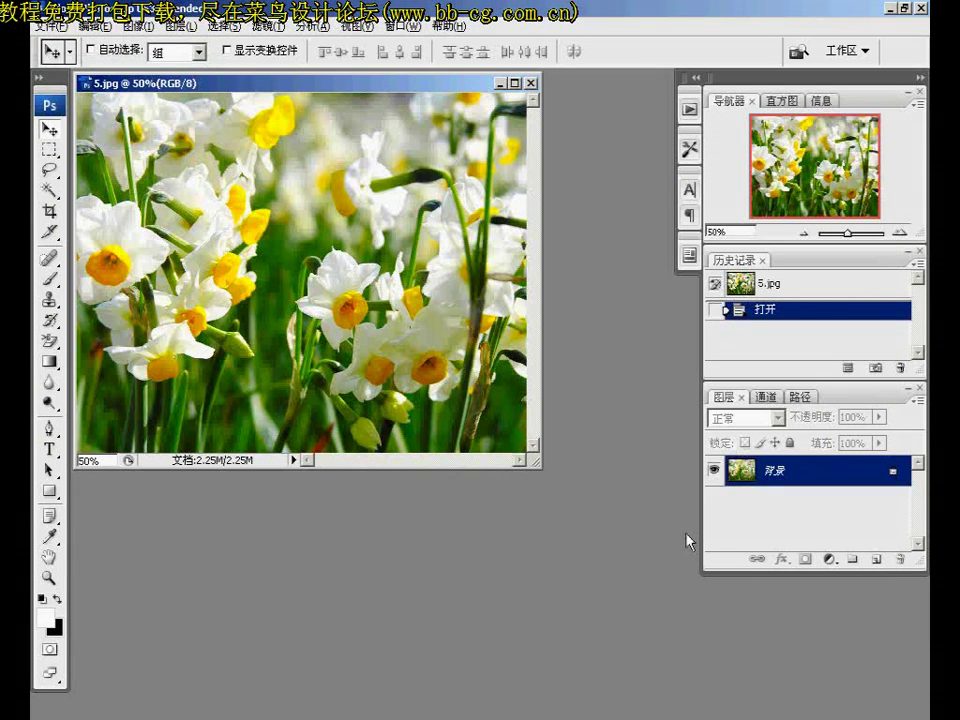
Duplicate the background layer twice, creating 背景 副本 and 背景 副本 2.
drag(873, 484, 880, 561)
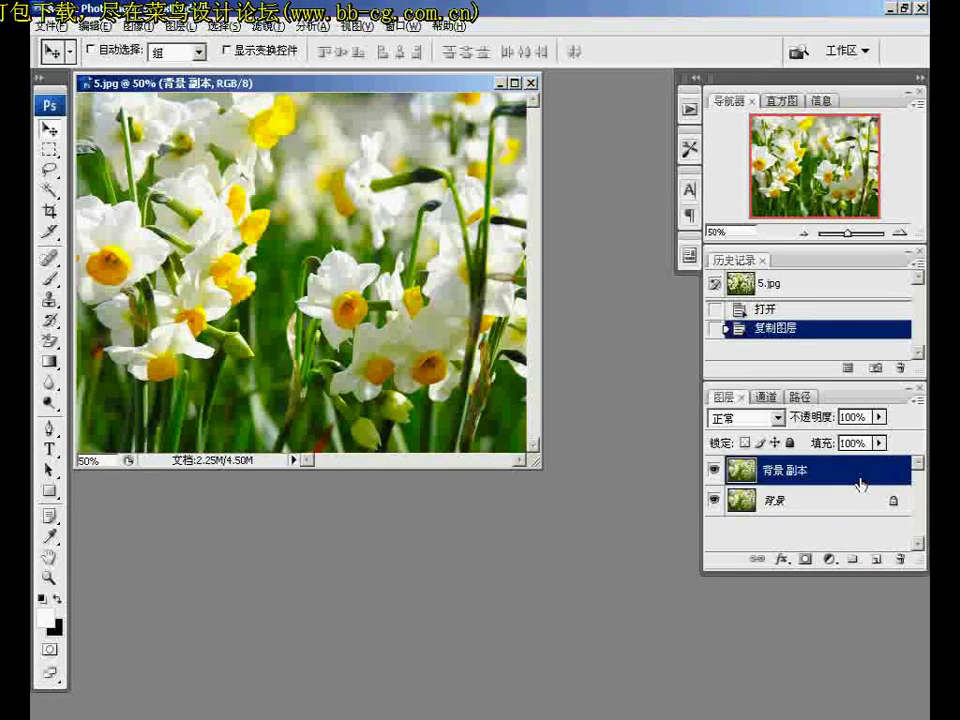
key(ctrl+j)
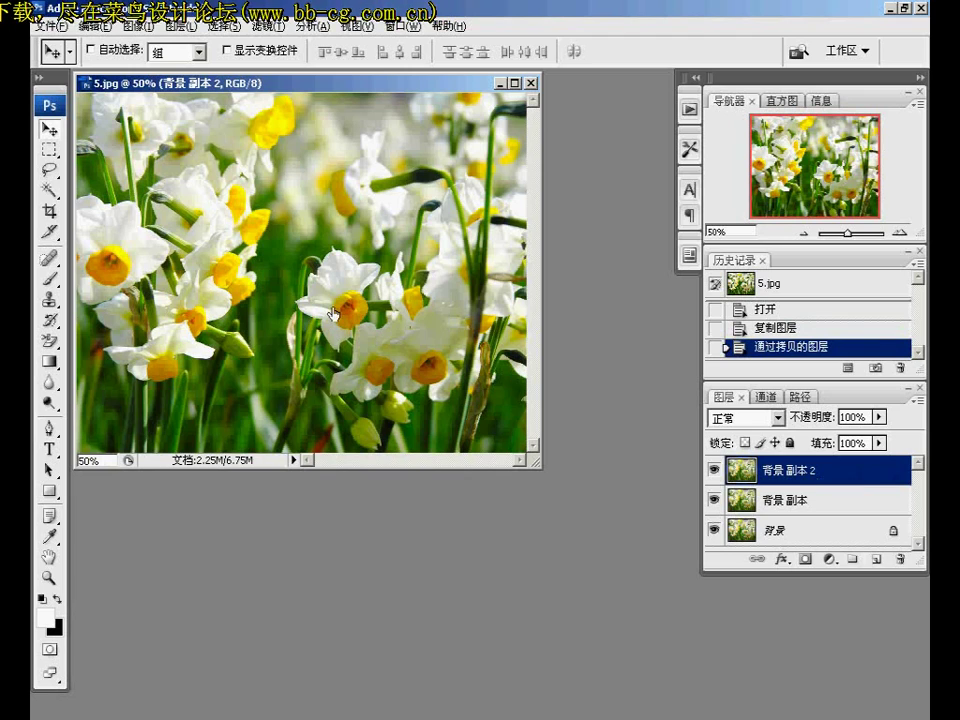
click(50, 150)
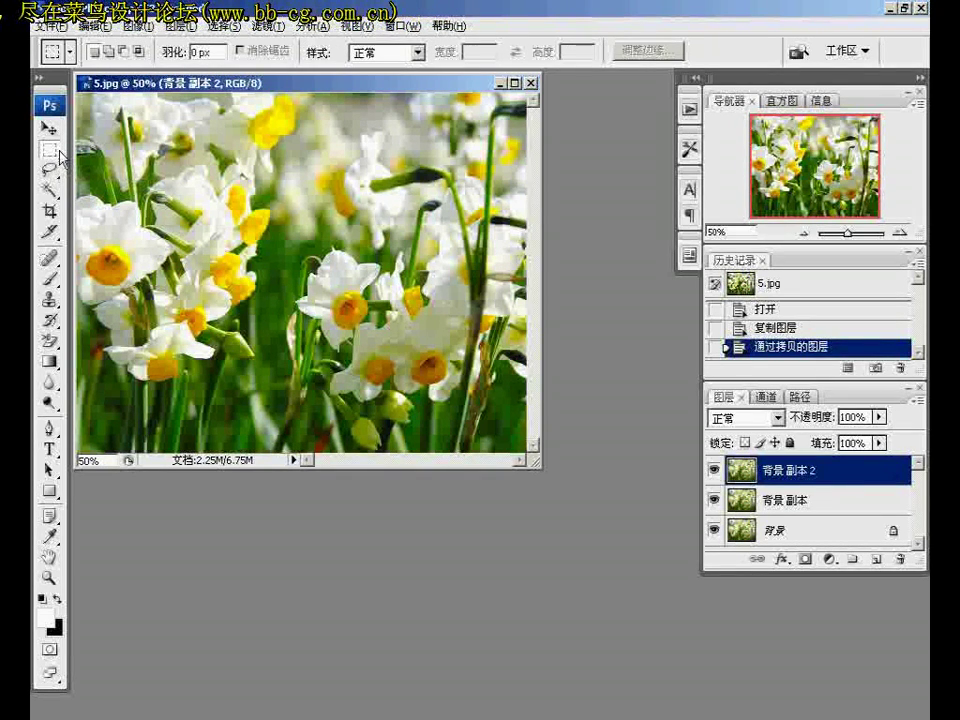
Place a Fixed Size 450 × 450 px marquee selection at the photo's top-left corner.
click(418, 53)
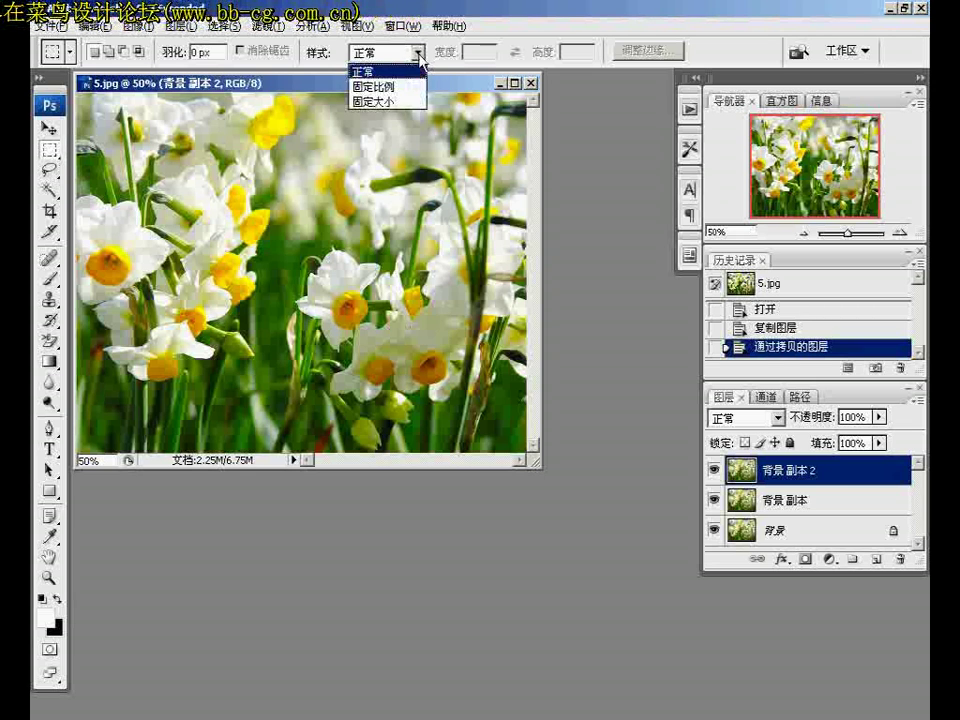
click(390, 101)
double_click(477, 52)
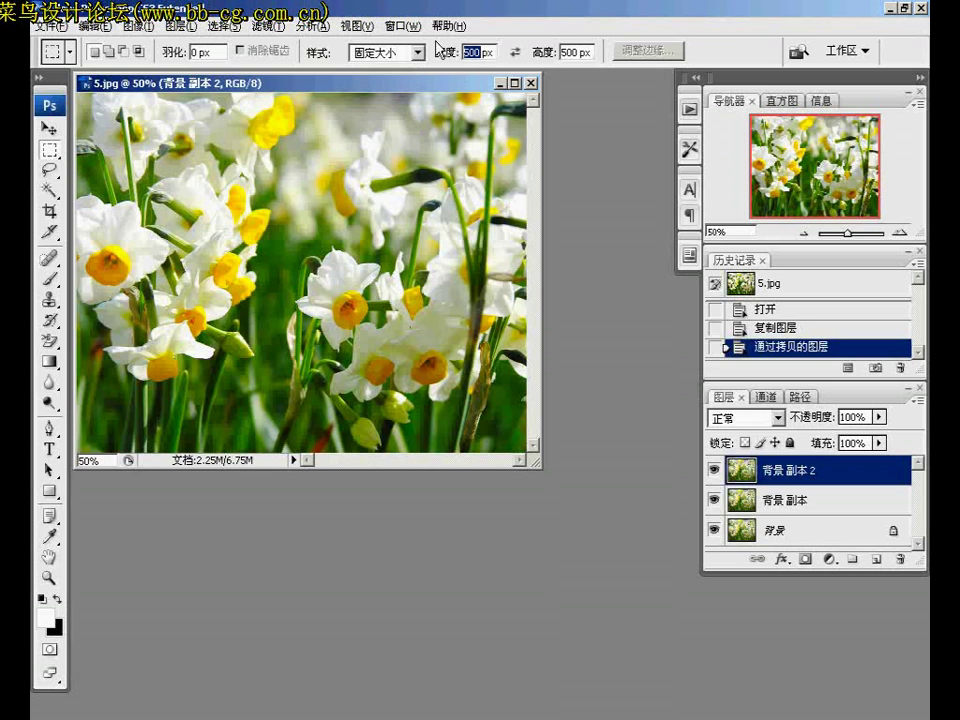
text(450)
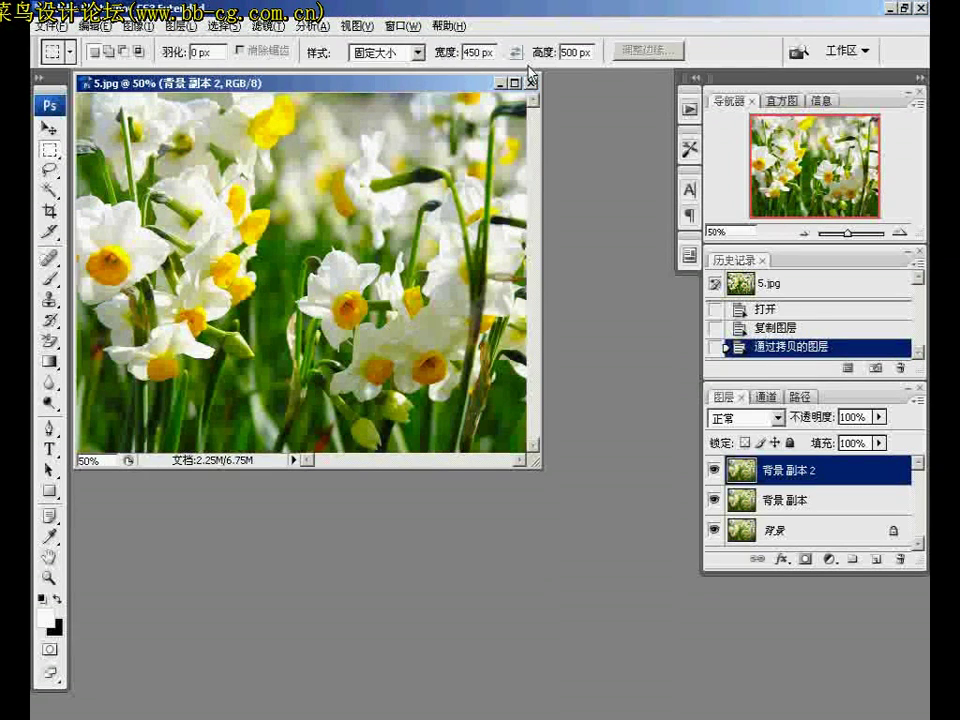
double_click(568, 52)
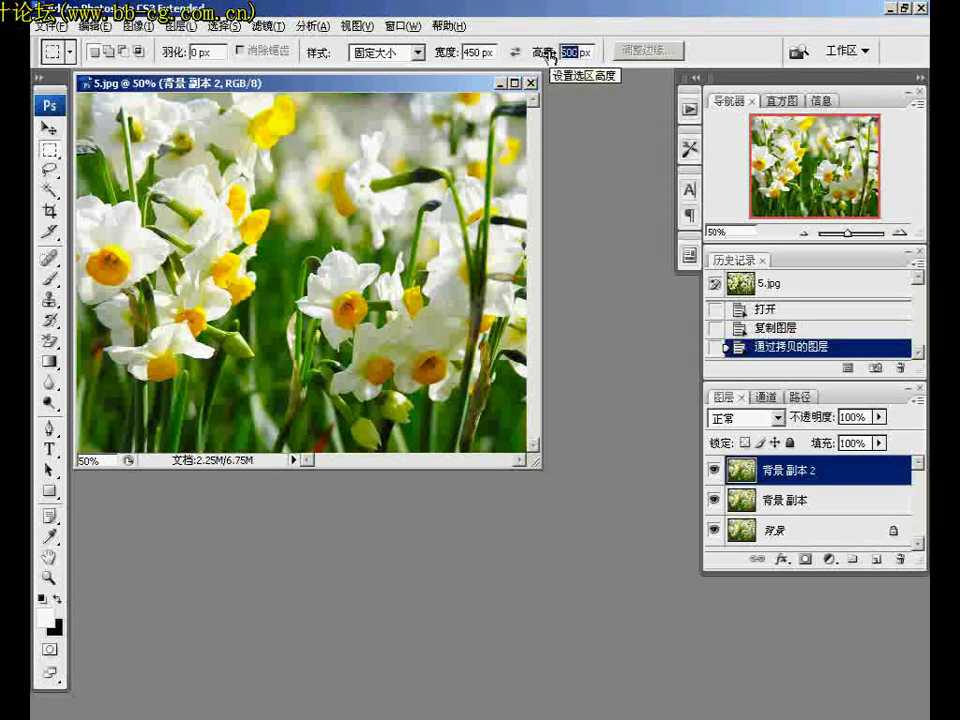
text(450)
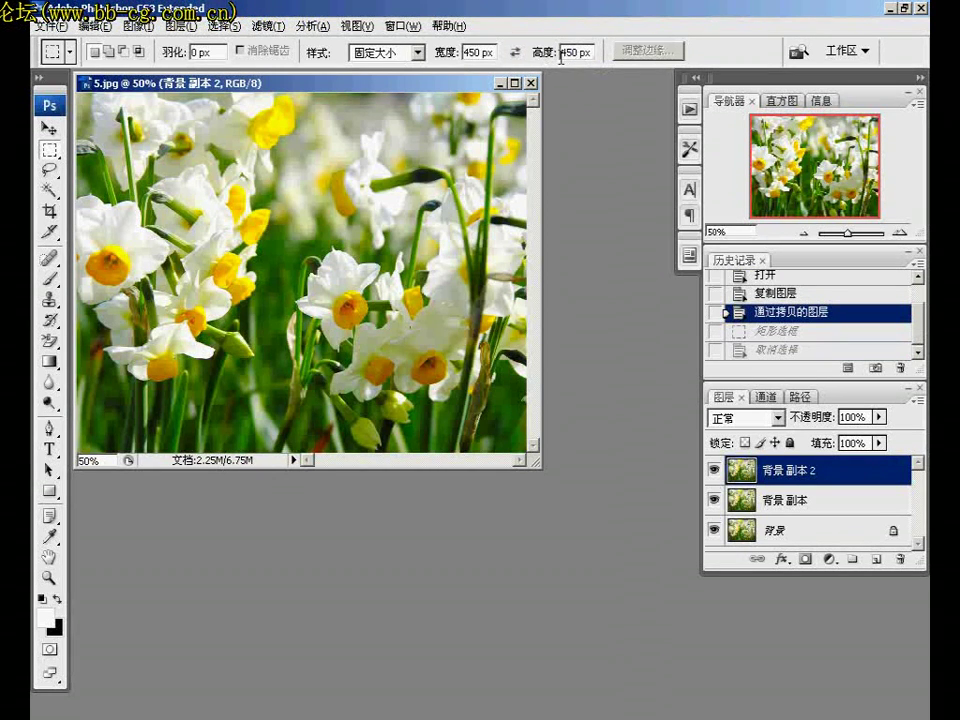
click(80, 99)
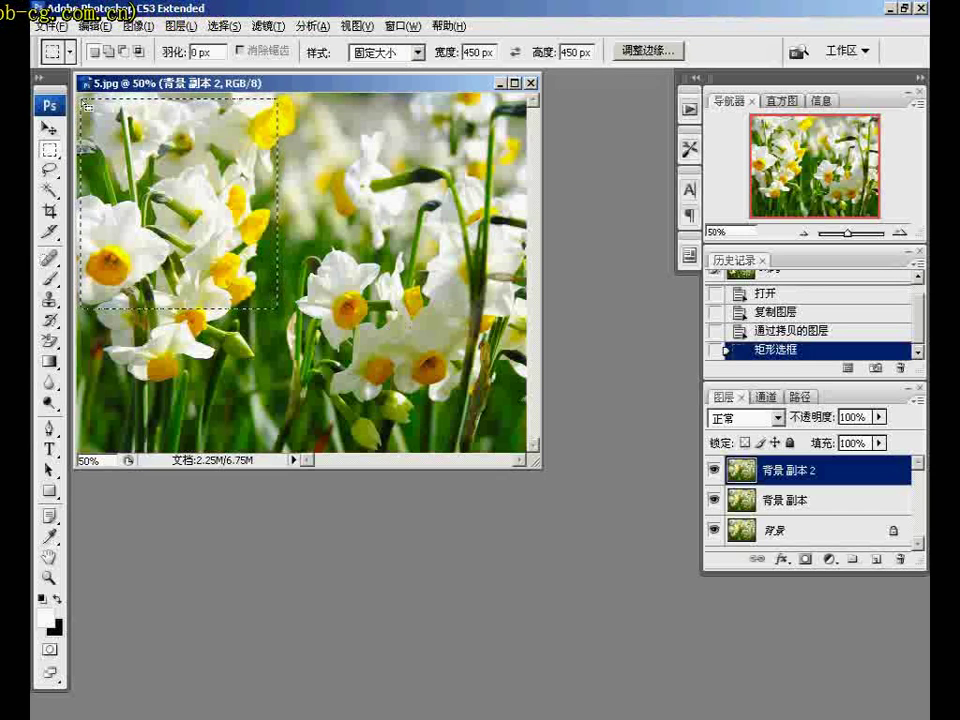
click(268, 27)
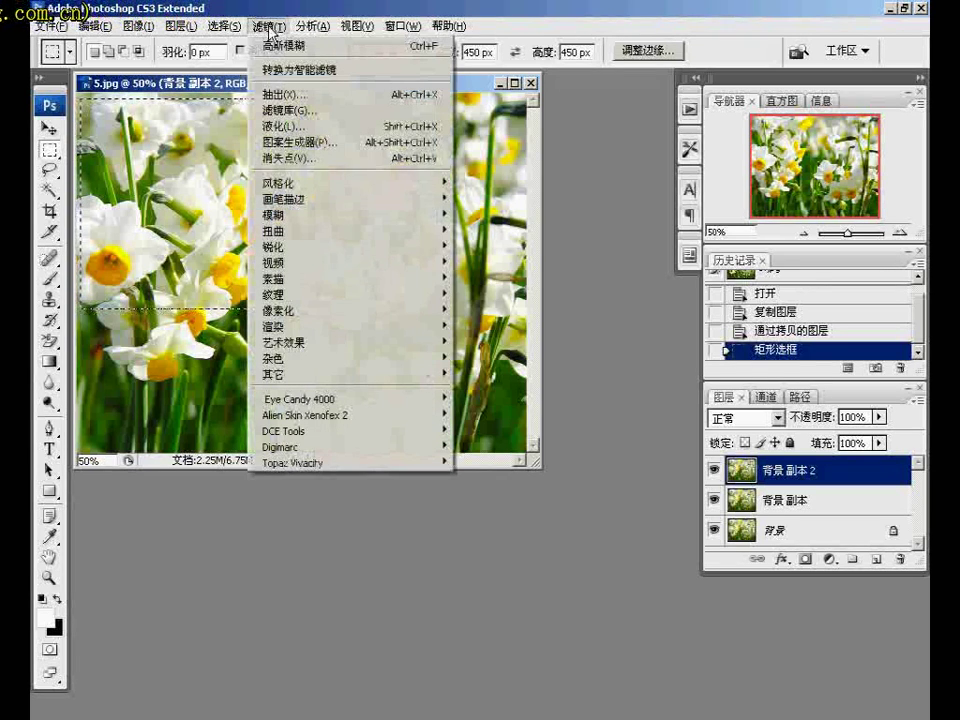
mouse_move(350, 214)
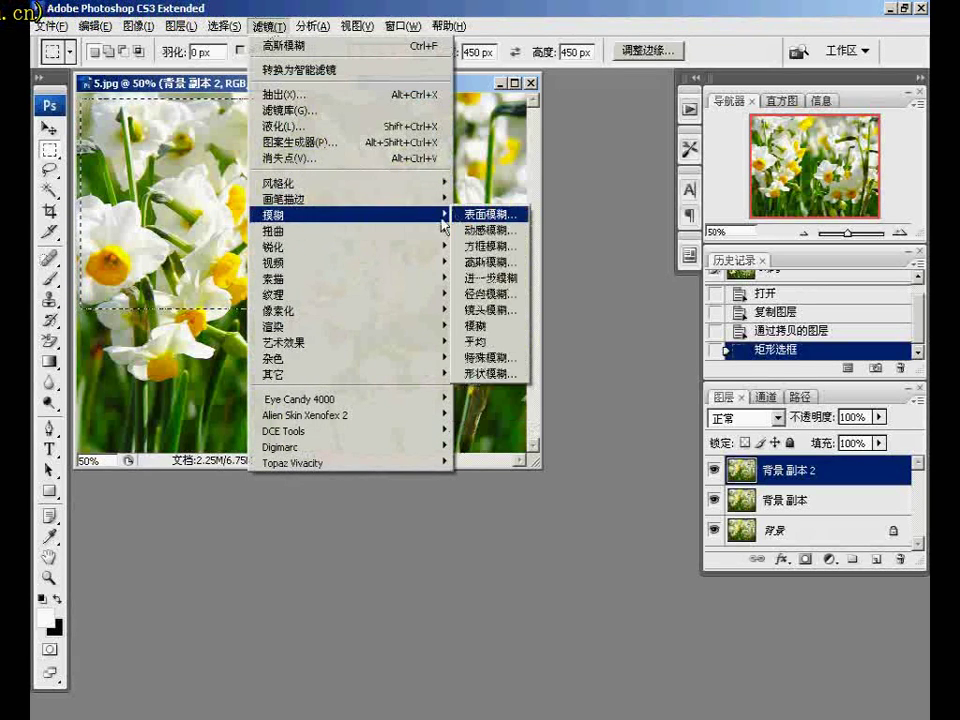
Apply Polar Coordinates (Rectangular to Polar) to the square, then restore default black/white colours.
click(480, 294)
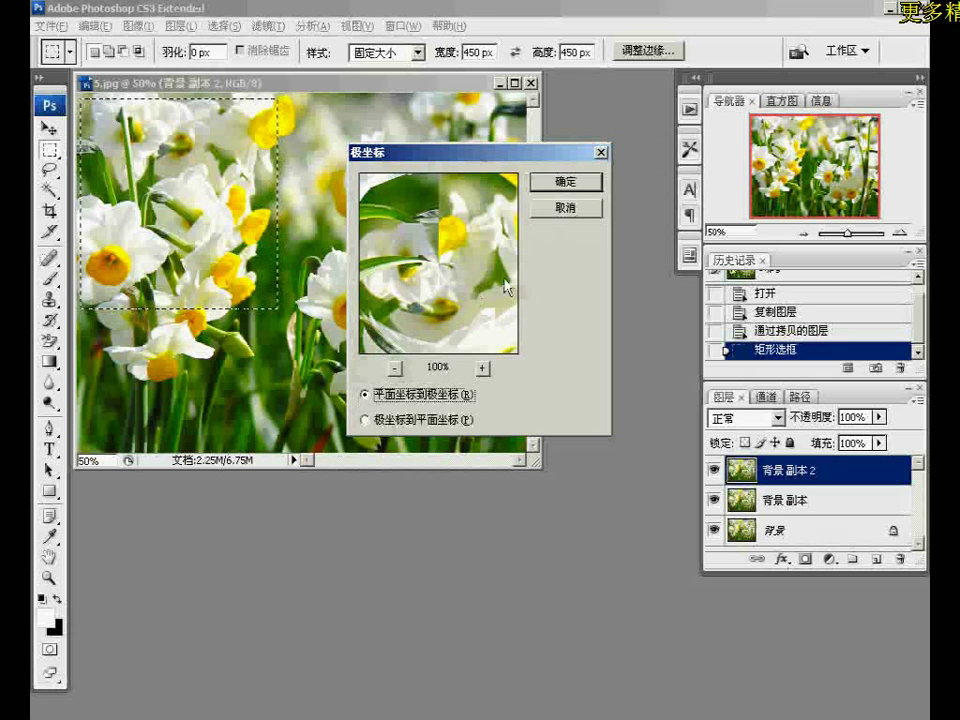
click(565, 182)
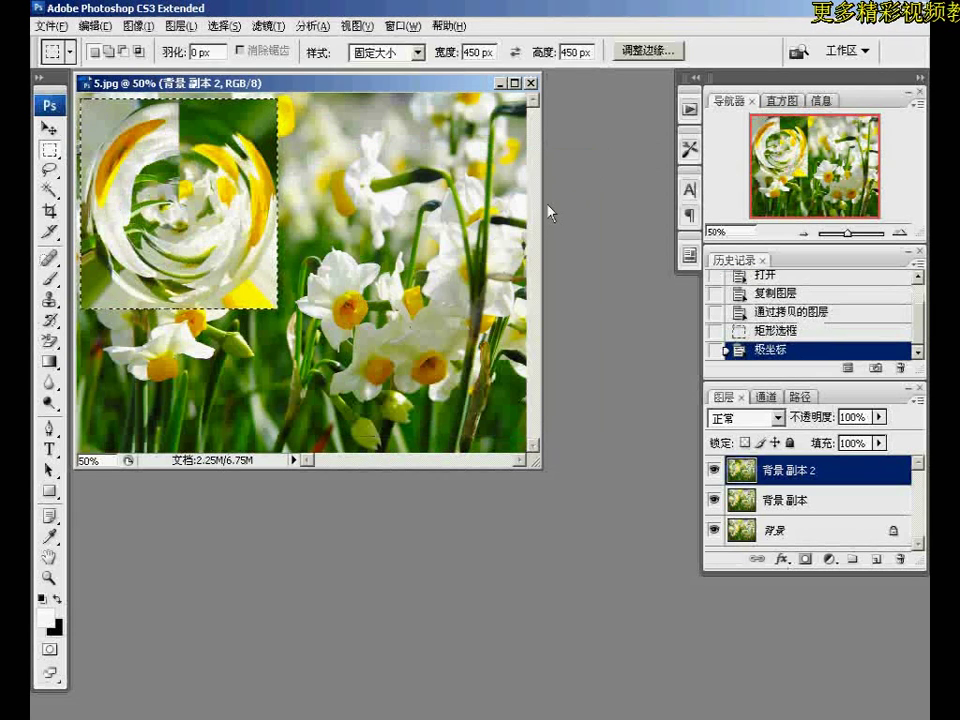
key(d)
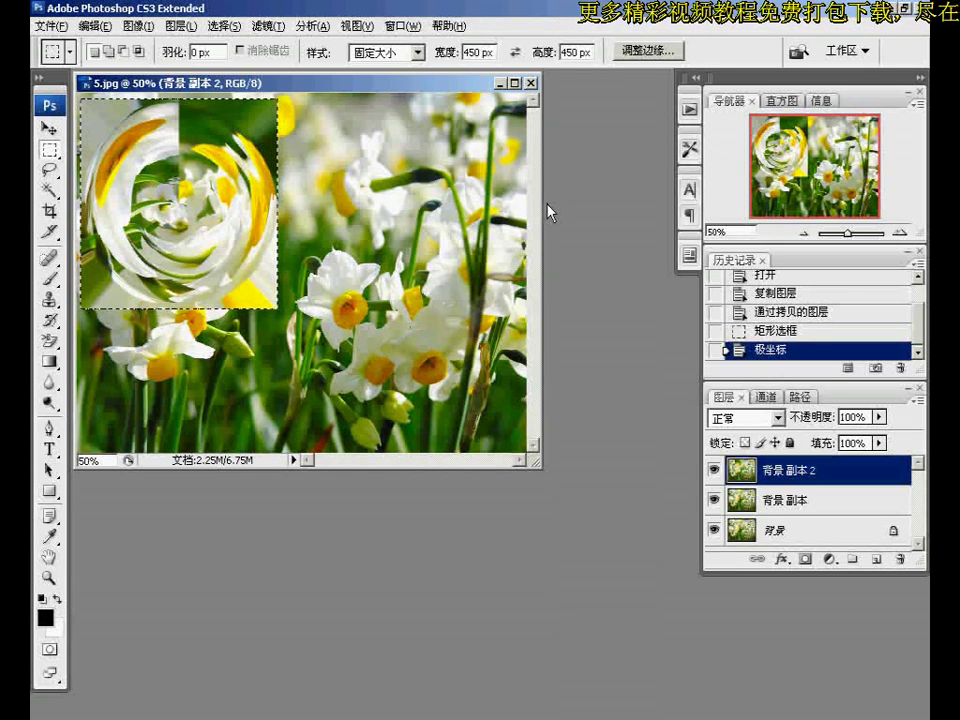
Add a layer mask to 背景 副本 2 and brush over the swirl to reveal flowers.
click(50, 279)
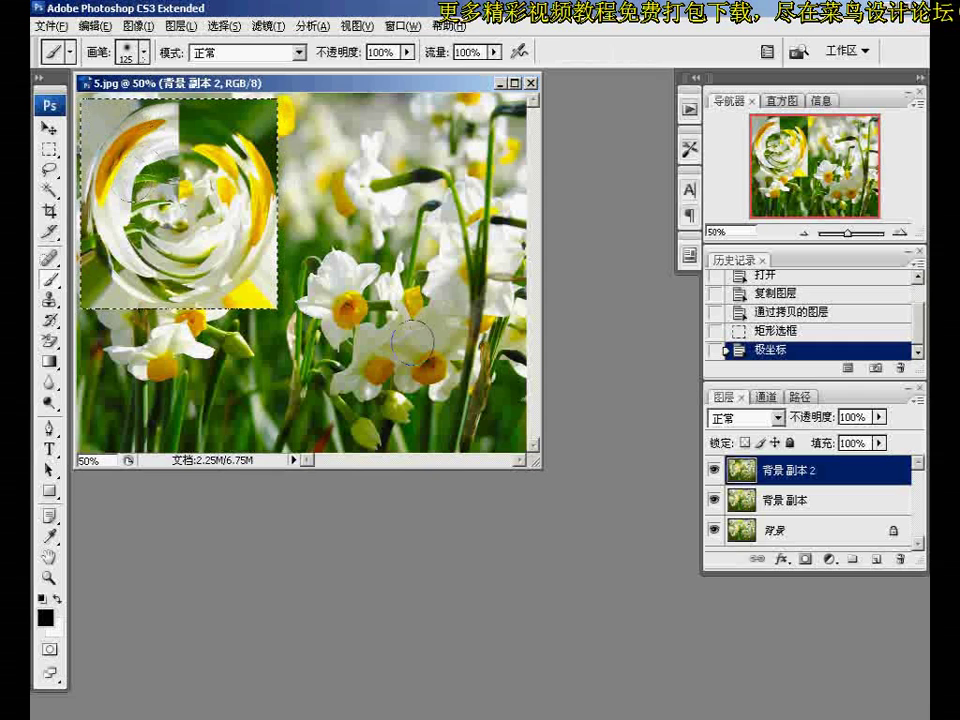
click(805, 561)
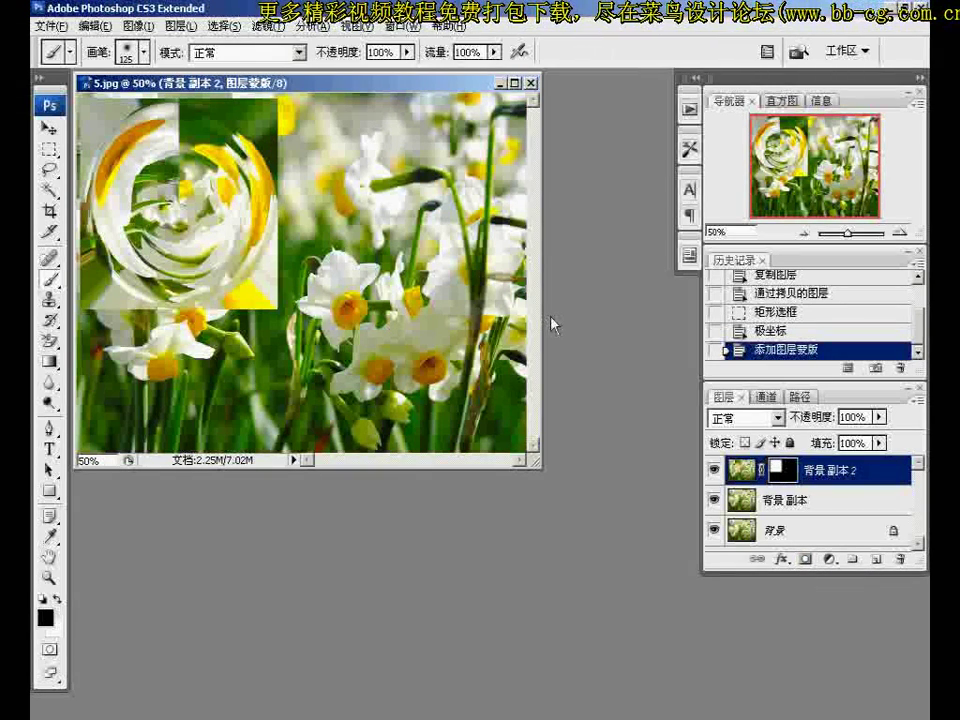
mouse_move(156, 143)
mouse_down()
mouse_move(215, 192)
mouse_move(160, 150)
mouse_move(175, 125)
mouse_move(190, 165)
mouse_move(195, 240)
mouse_move(125, 200)
mouse_move(100, 160)
mouse_move(97, 125)
mouse_move(173, 157)
mouse_move(110, 105)
mouse_move(118, 112)
mouse_up()
mouse_move(163, 147)
mouse_down()
mouse_move(120, 110)
mouse_move(155, 100)
mouse_up()
drag(150, 125, 187, 183)
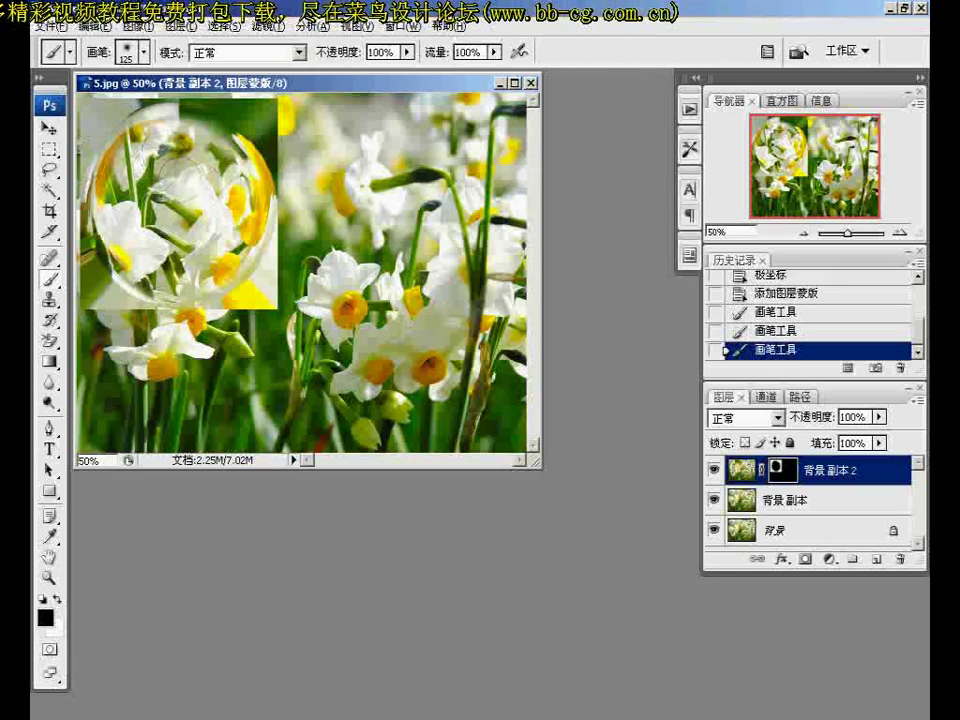
Draw an elliptical selection around the glass bubble in the upper left.
click(50, 150)
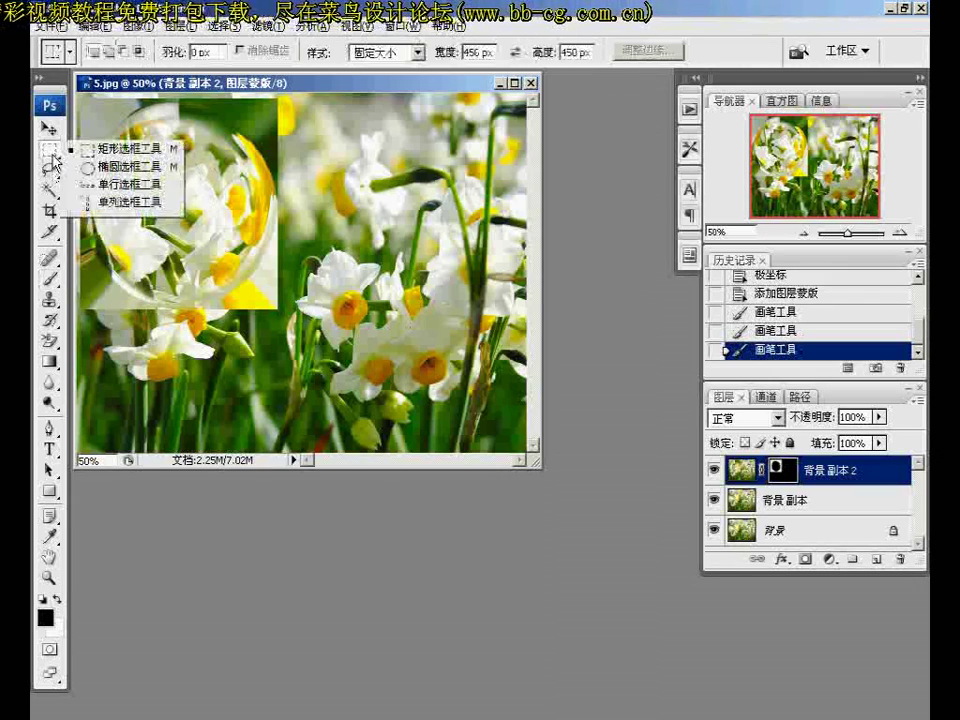
click(125, 166)
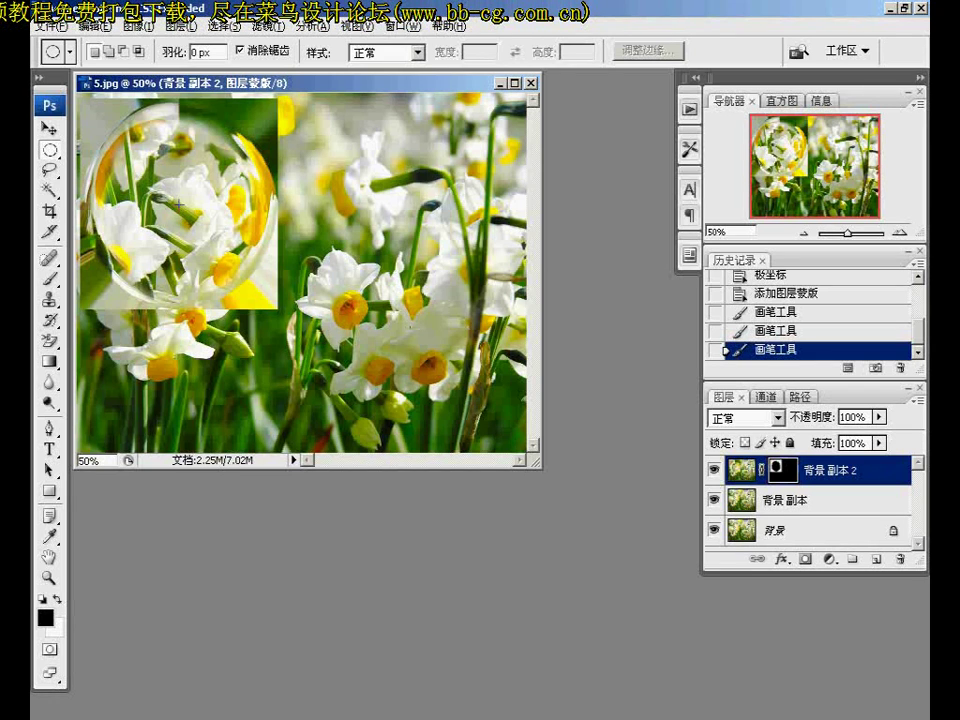
drag(90, 108, 271, 307)
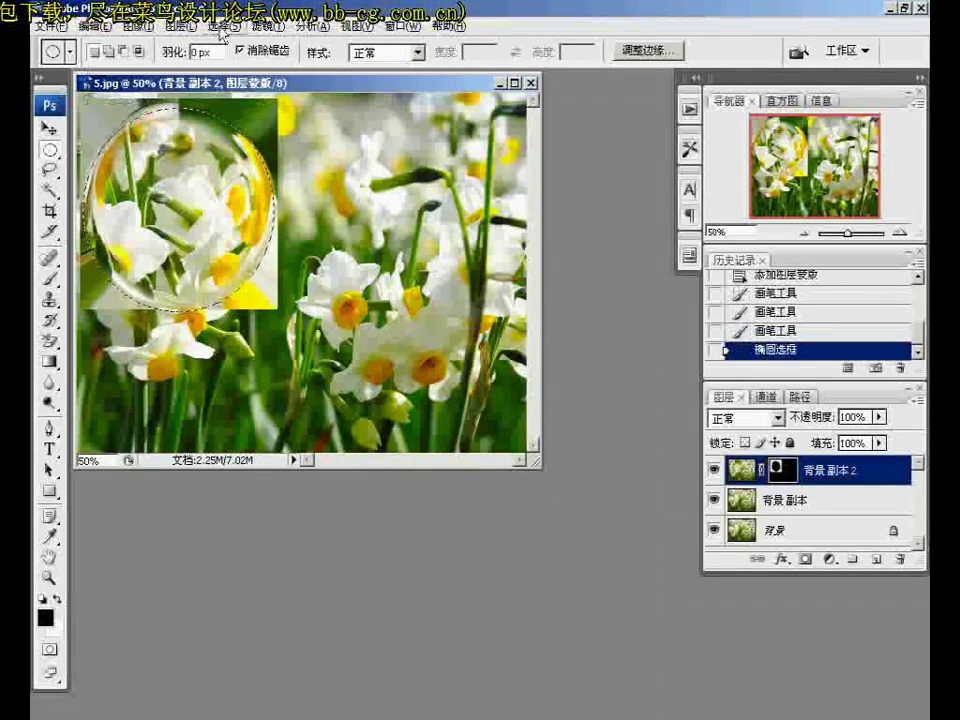
click(221, 27)
mouse_move(240, 215)
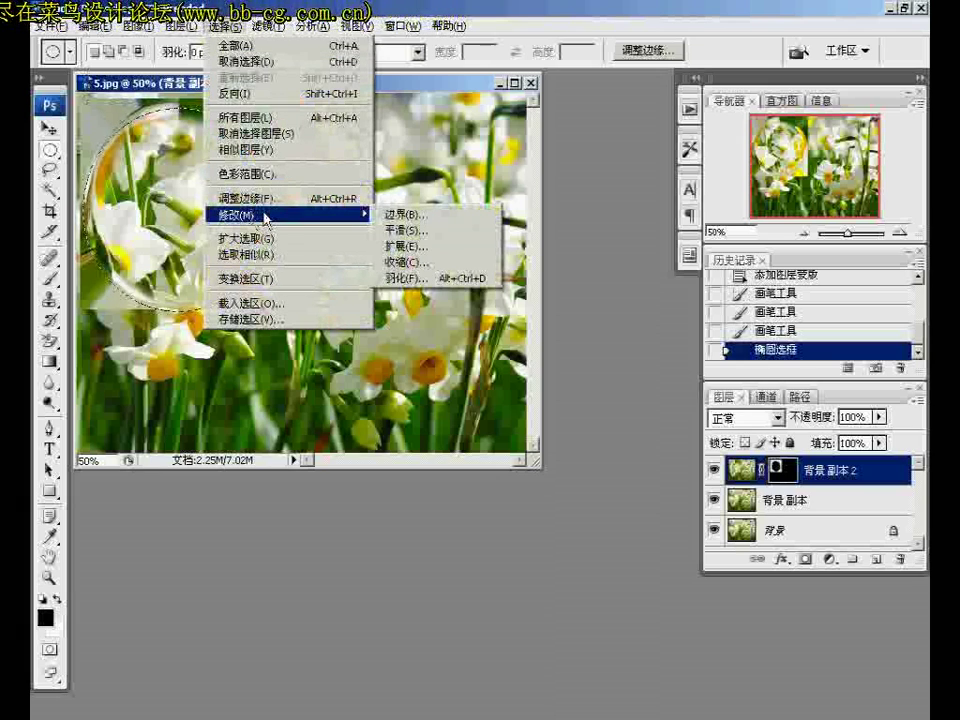
Transform the selection, nudging it up and stretching it to 101.4% height.
click(255, 280)
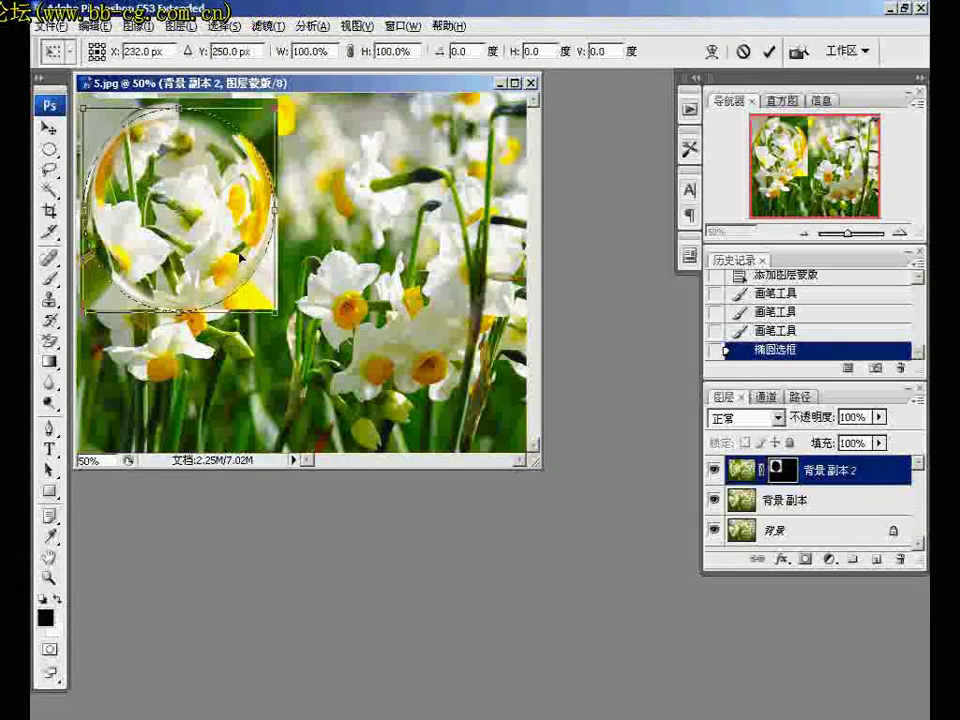
key(Up)
key(Up)
key(Up)
key(Up)
key(Up)
key(Up)
key(Up)
key(Up)
key(Up)
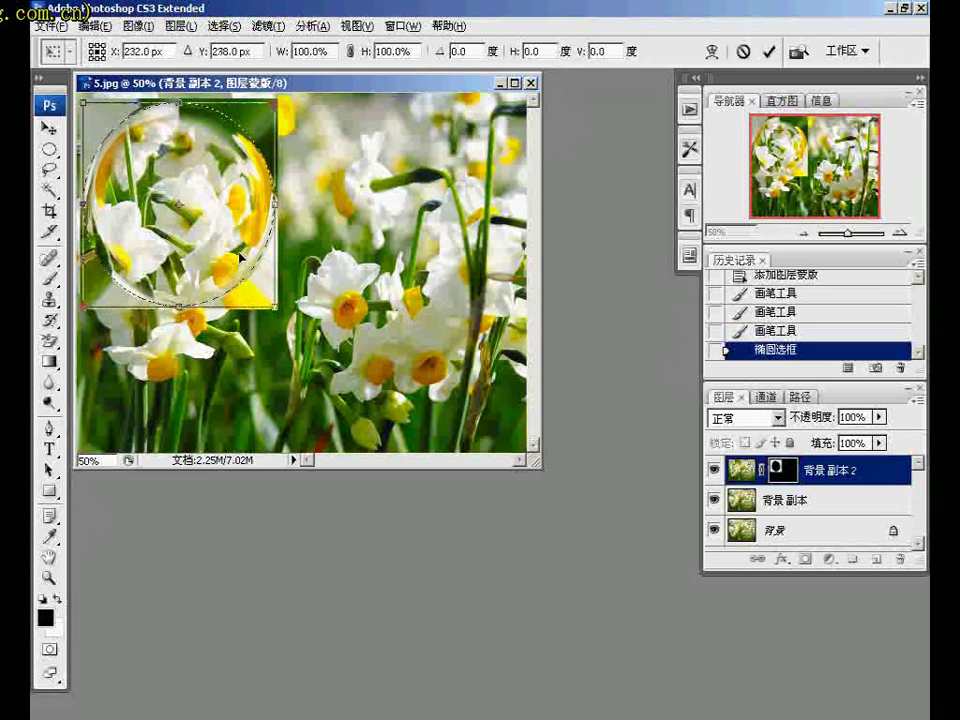
key(Up)
key(Up)
key(Up)
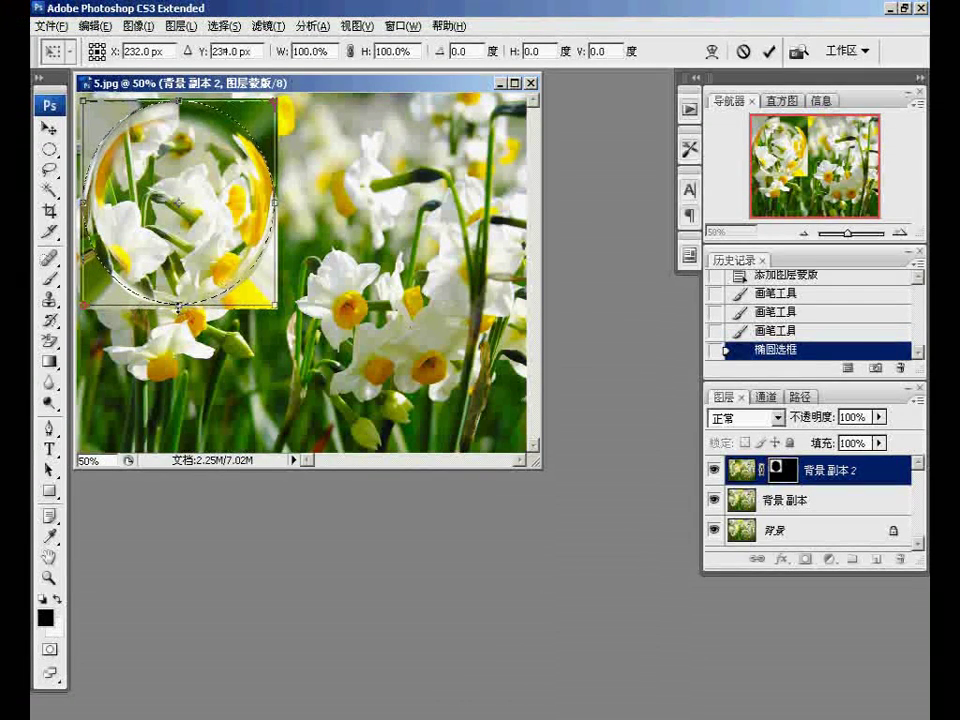
drag(178, 307, 178, 309)
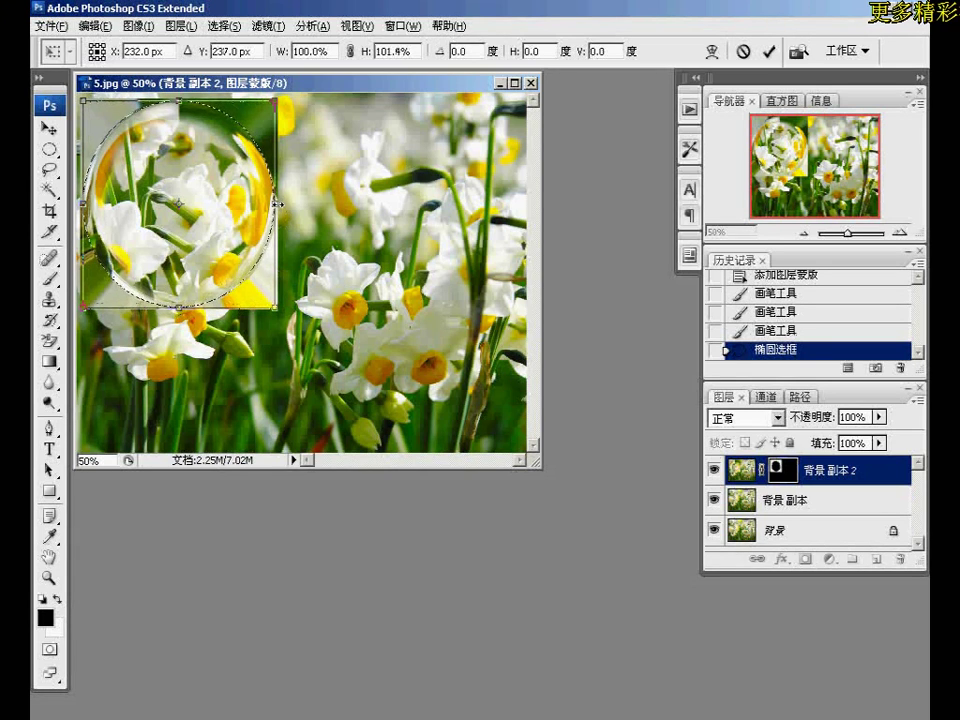
key(Return)
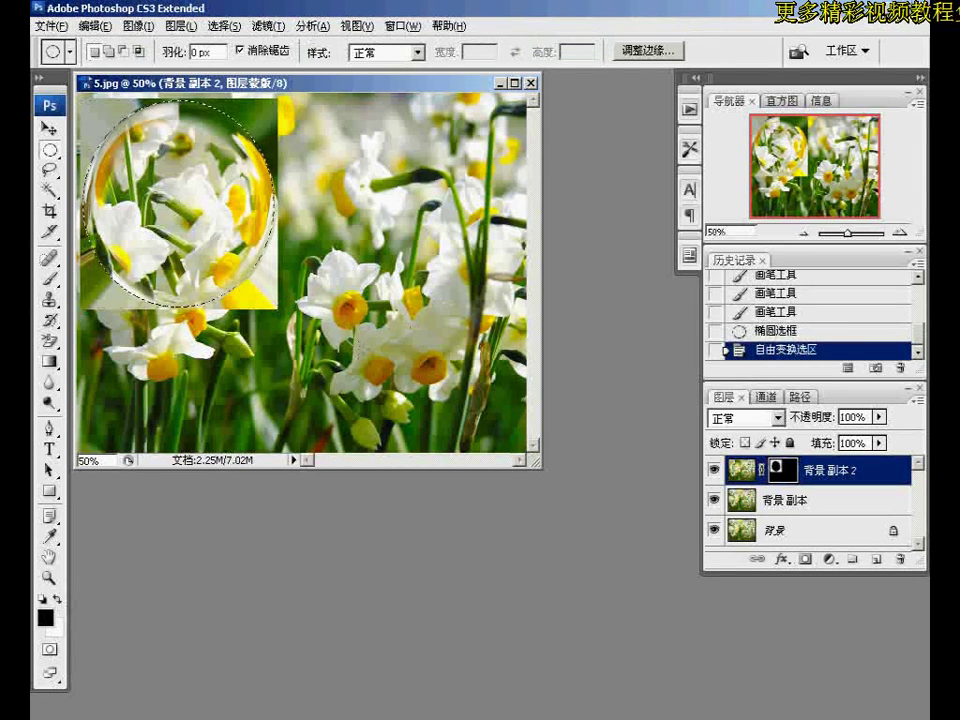
Delete everything outside the bubble on 背景 副本 2 and 背景 副本, then deselect.
click(741, 470)
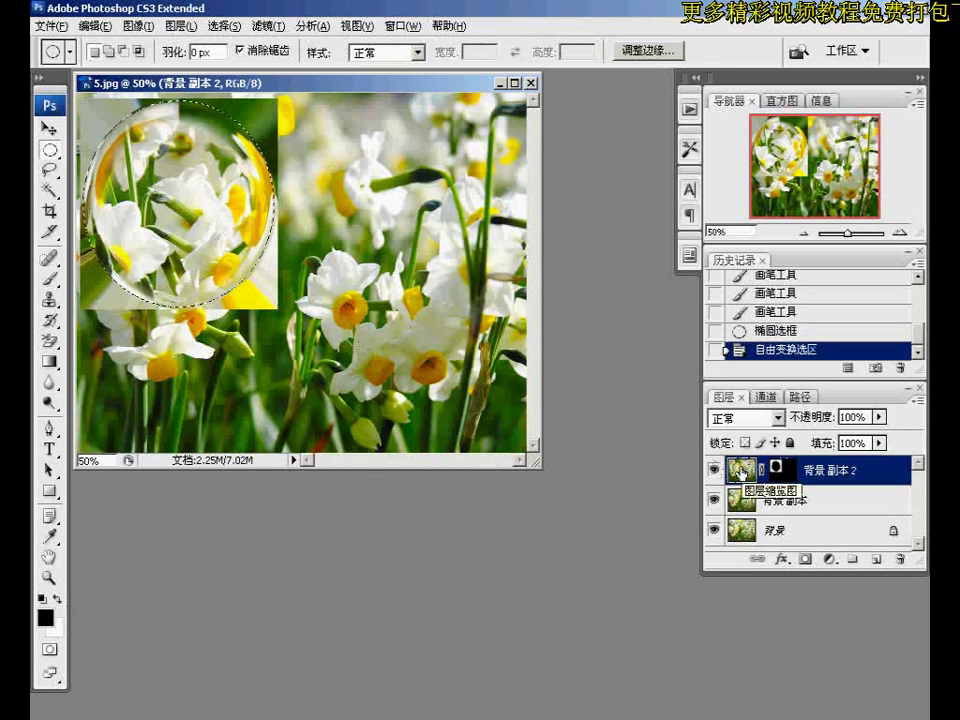
key(ctrl+shift+i)
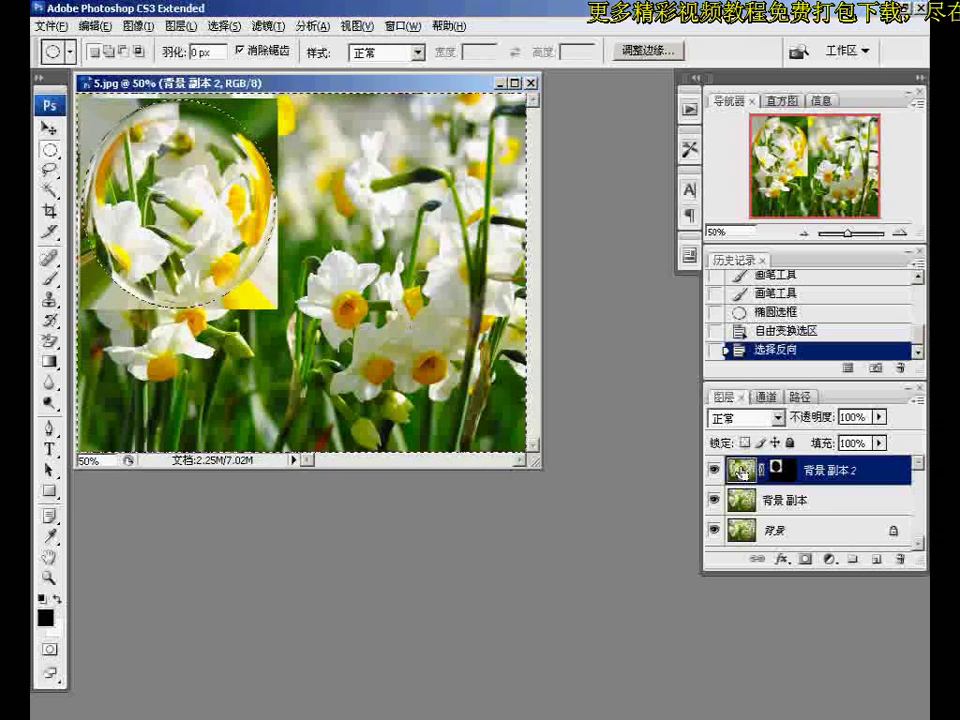
key(Delete)
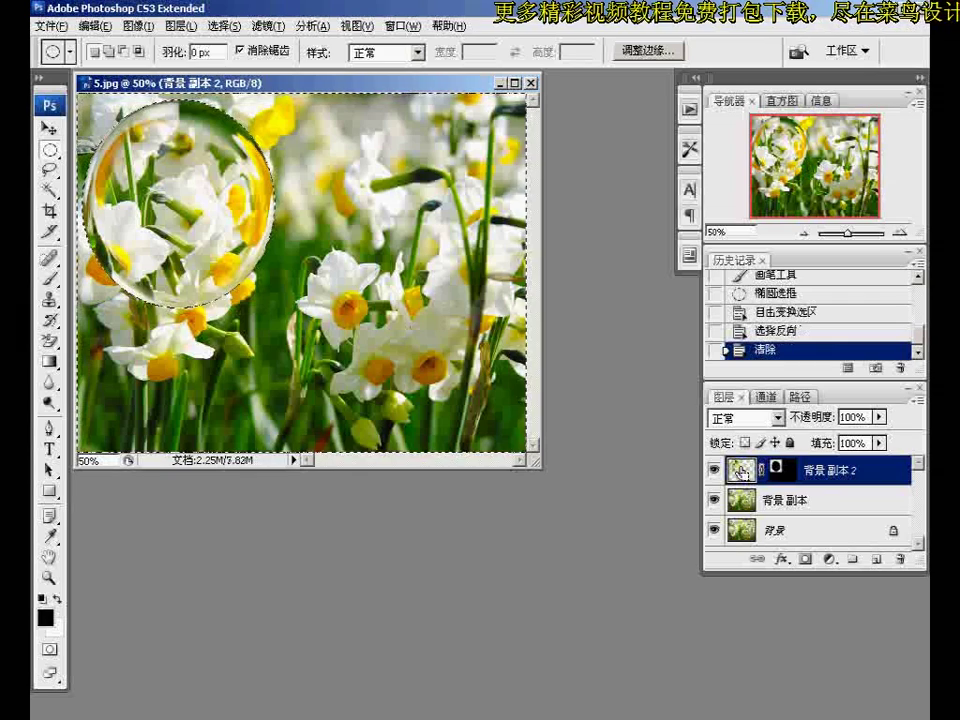
click(792, 502)
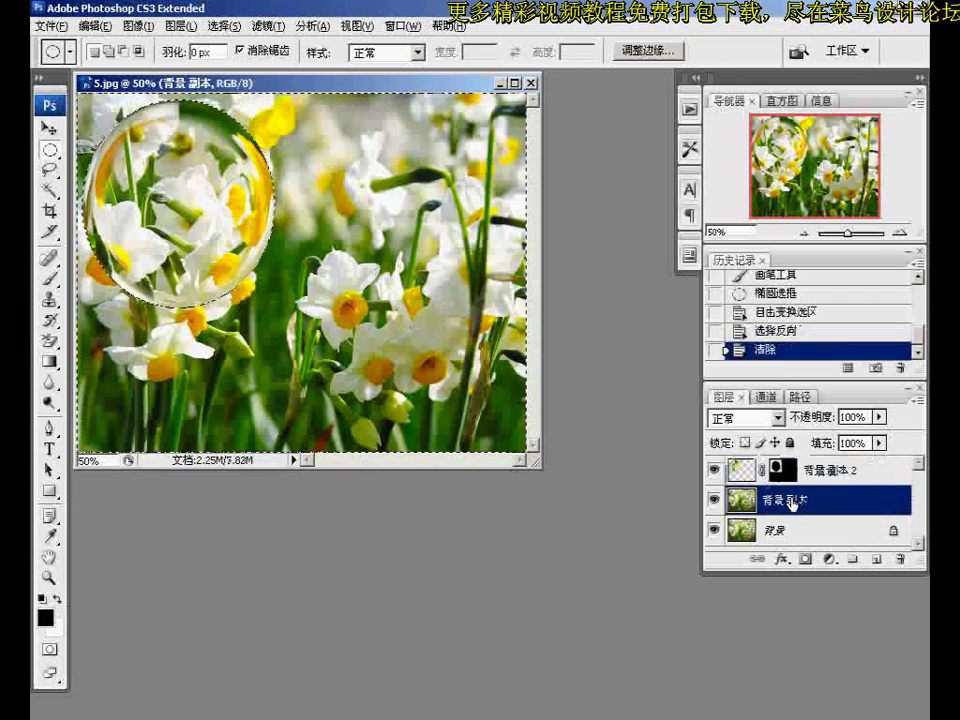
key(Delete)
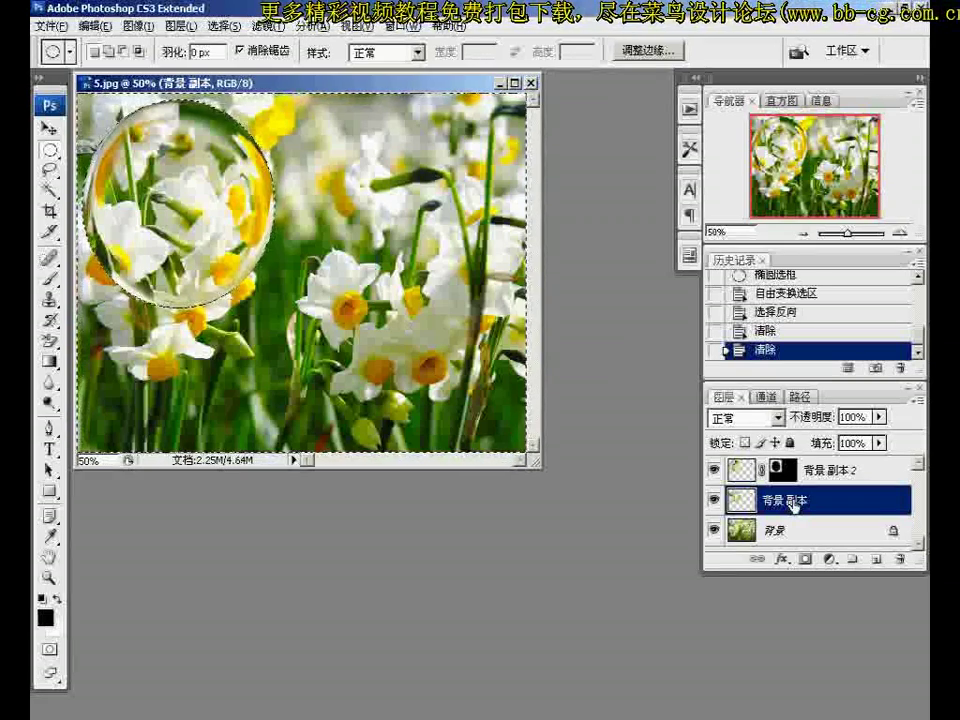
key(ctrl+d)
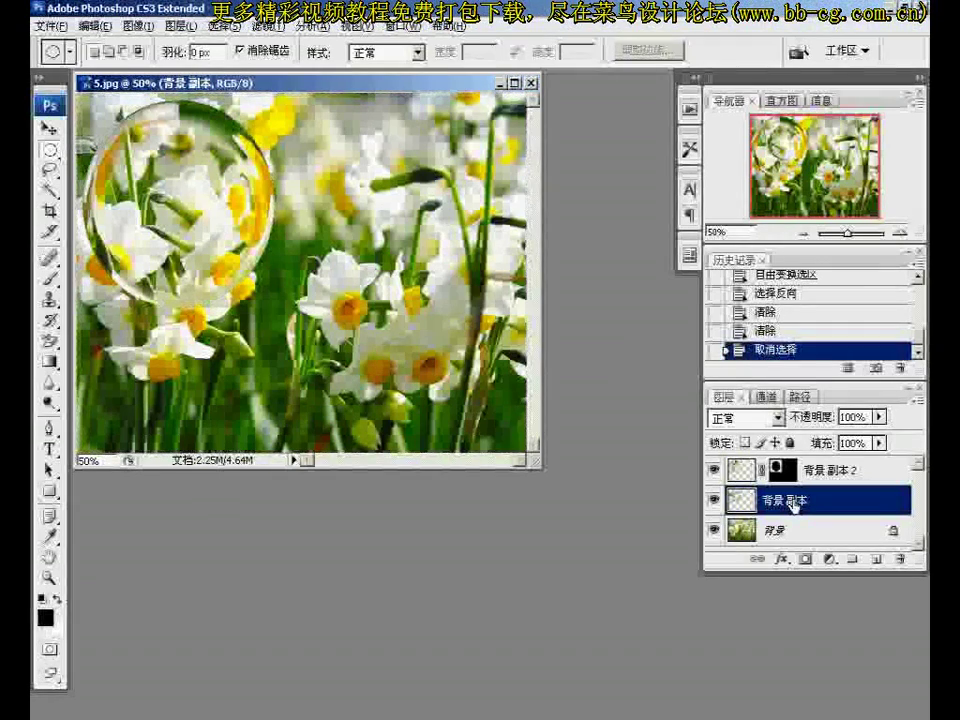
Merge 背景 副本 2 down into 背景 副本.
click(810, 475)
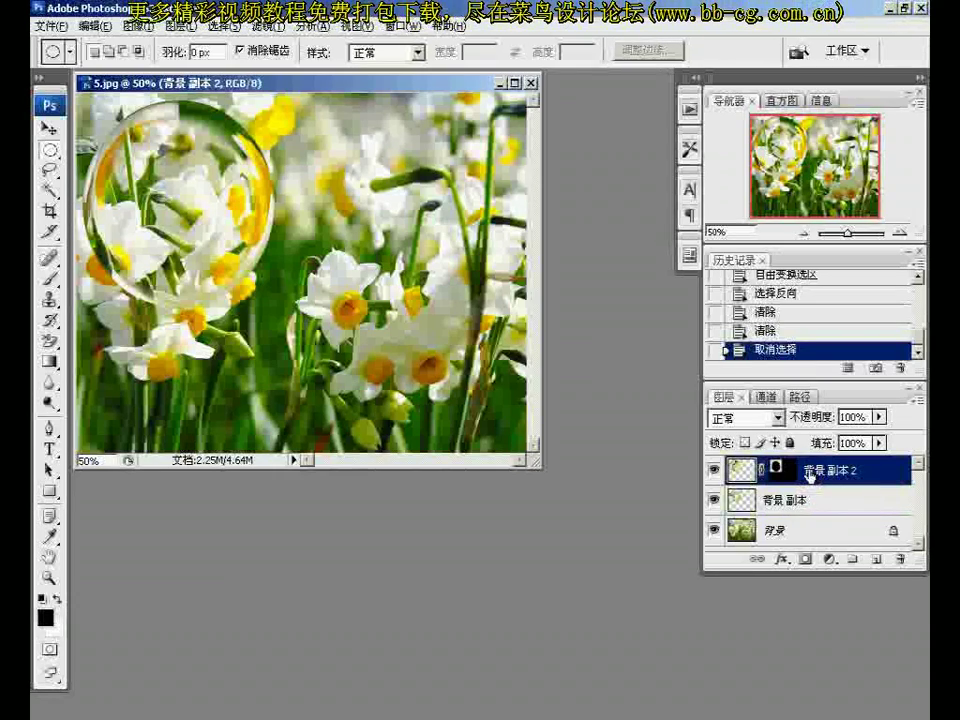
key(ctrl+e)
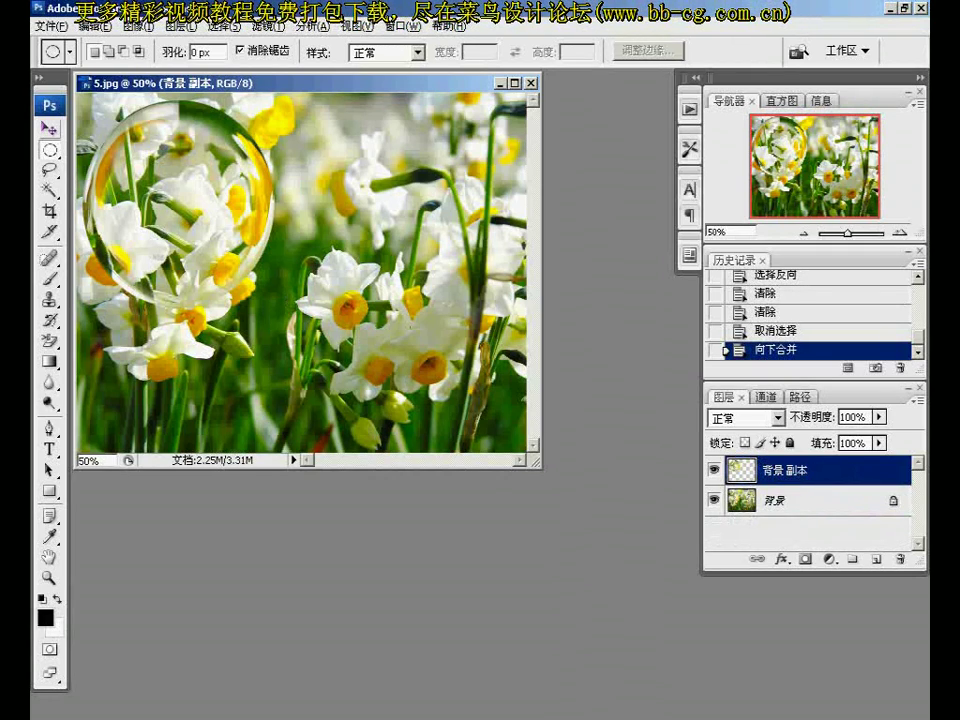
Scale the crystal ball to 73.9% and move it to the upper middle of the field.
click(48, 129)
drag(170, 163, 300, 183)
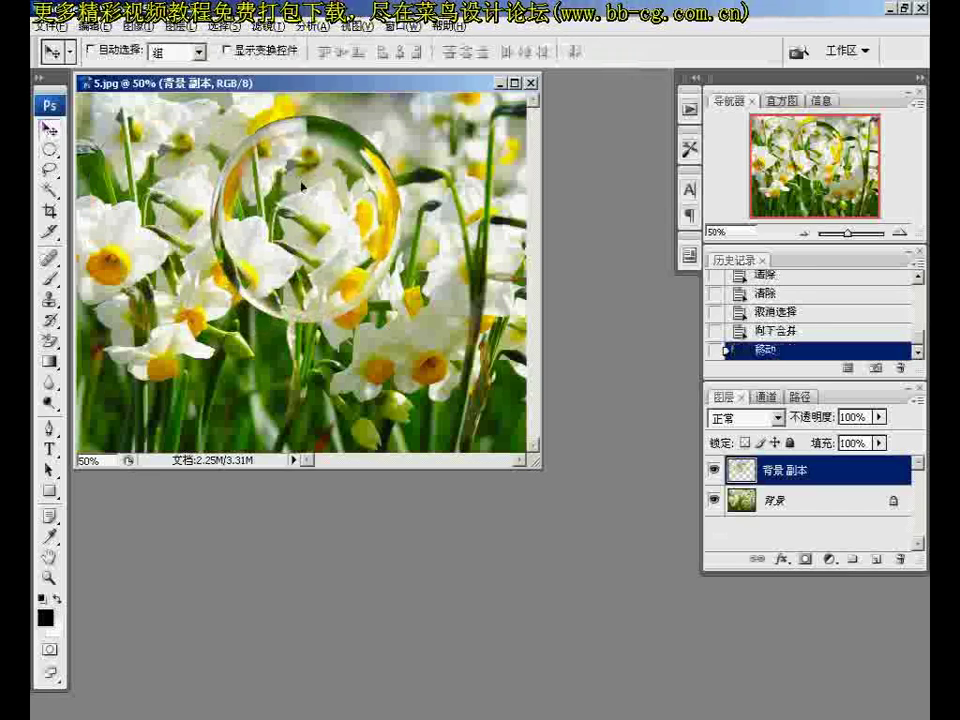
key(ctrl+t)
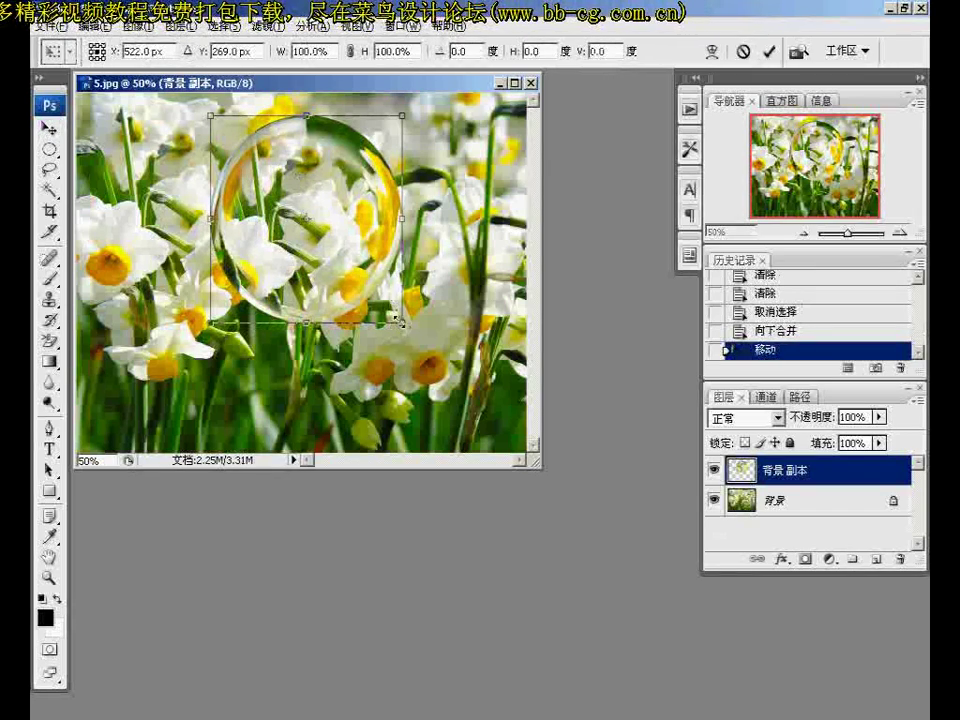
drag(394, 316, 383, 290)
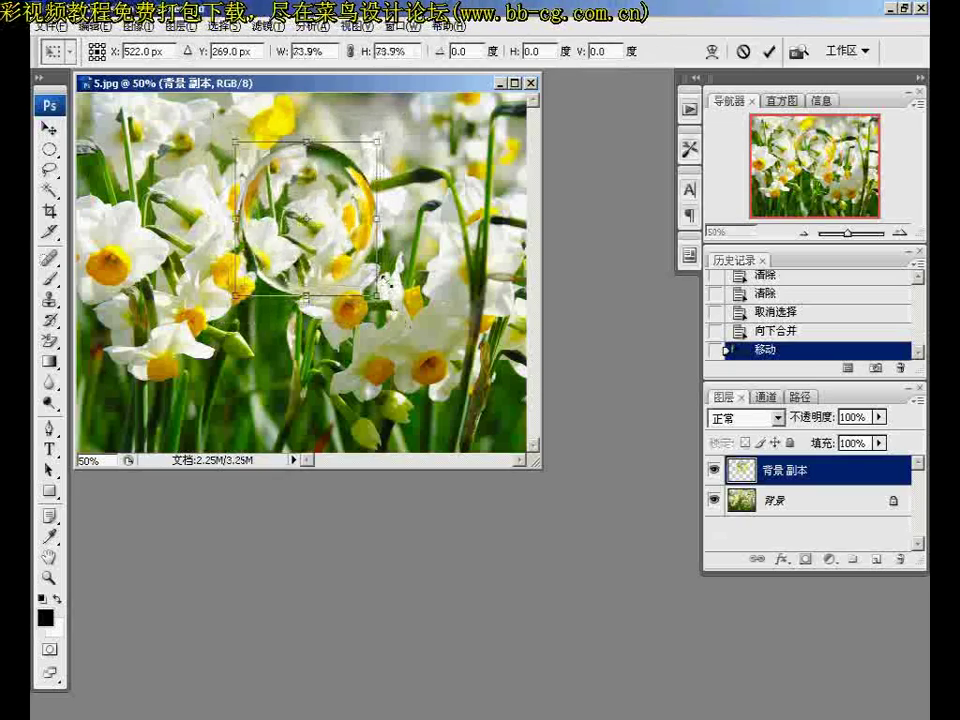
key(Return)
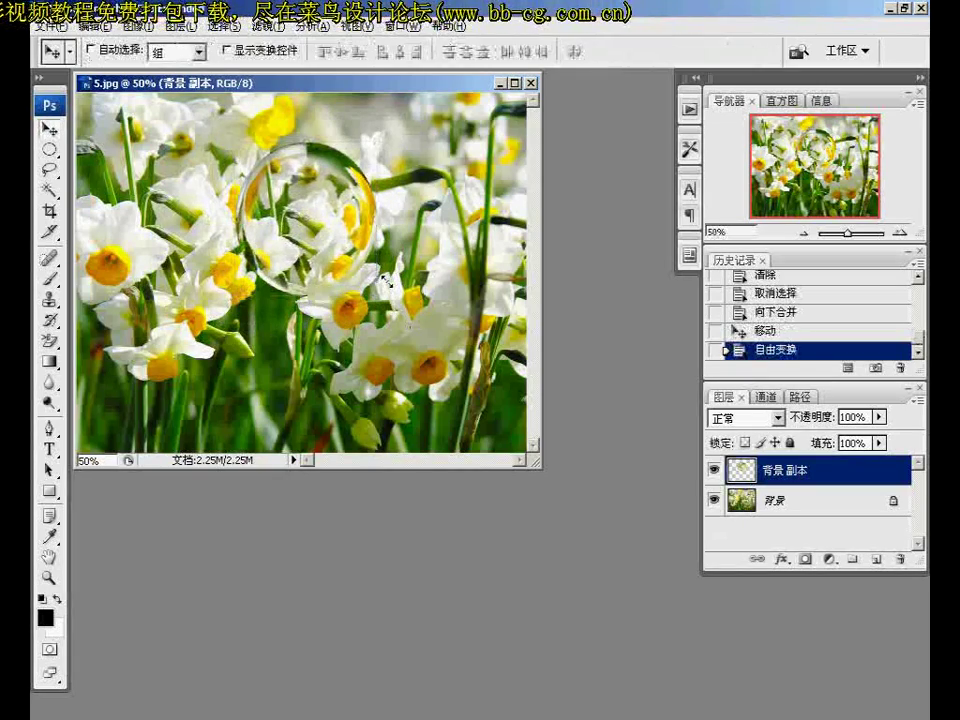
drag(342, 228, 357, 188)
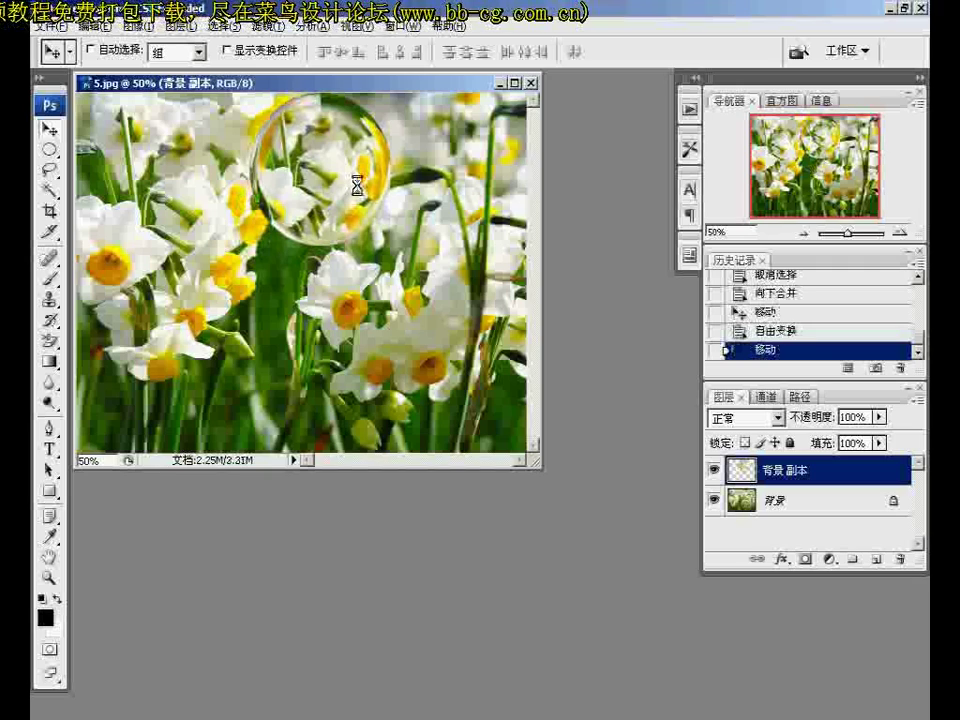